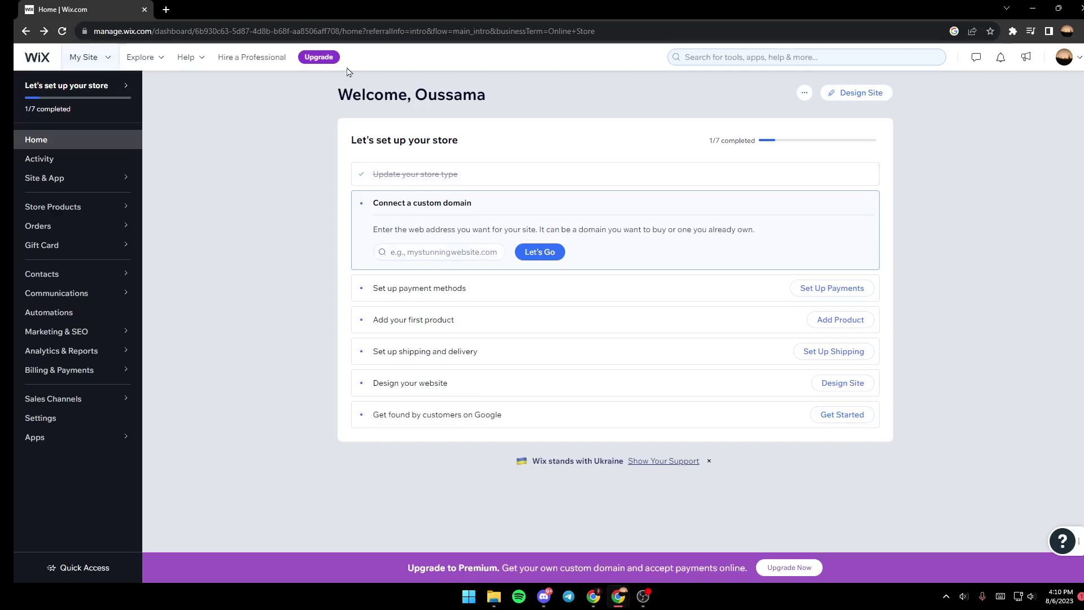
- Open the full sites list in a new tab from My Site and switch to it
{"action": "left_click", "coordinate": [107, 60]}
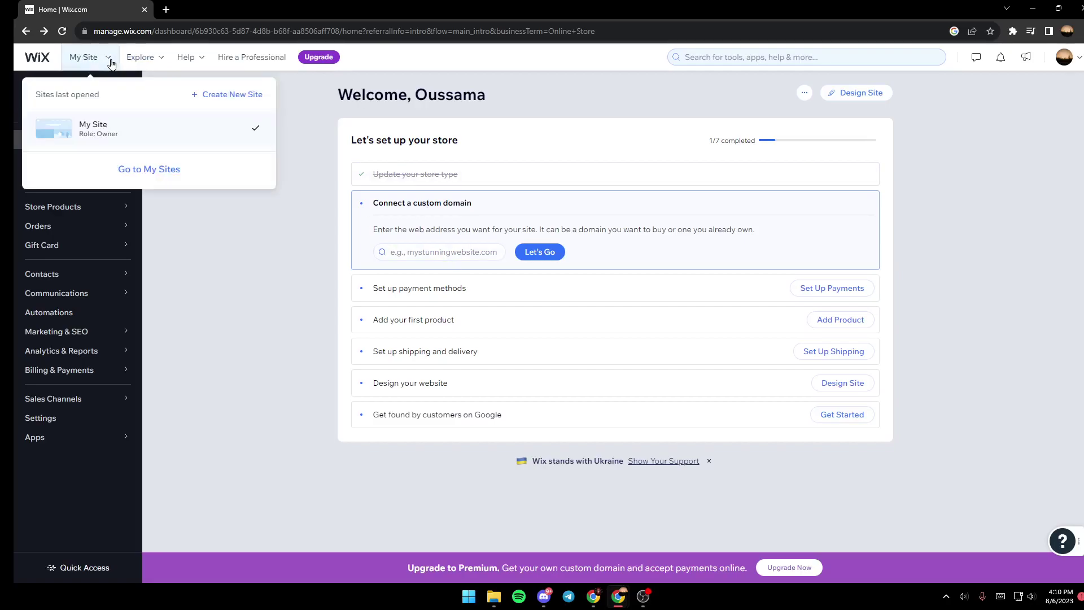
{"action": "middle_click", "coordinate": [145, 173]}
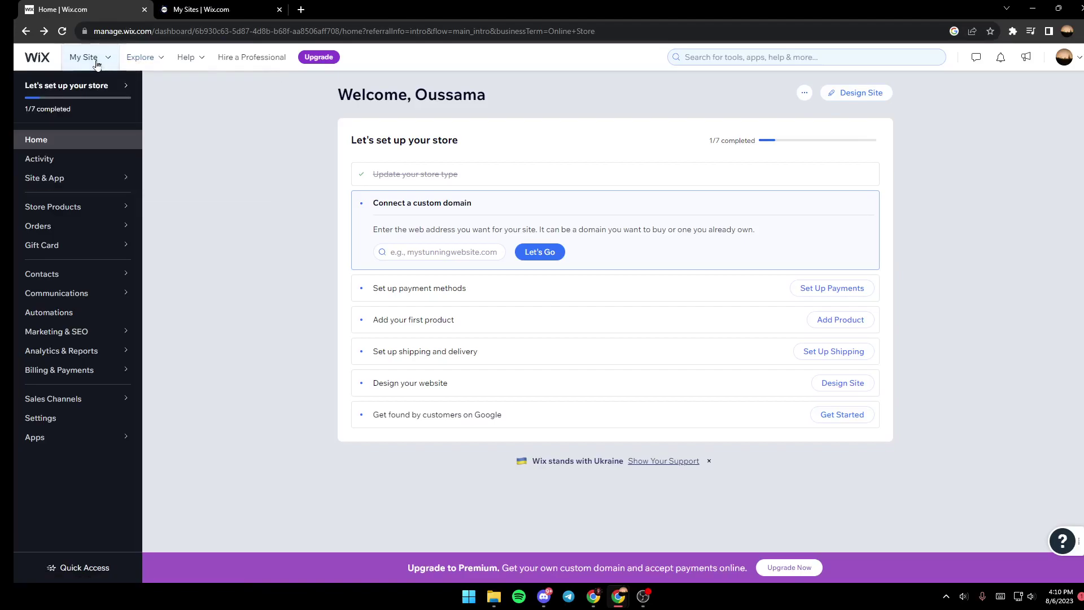
{"action": "left_click", "coordinate": [212, 9]}
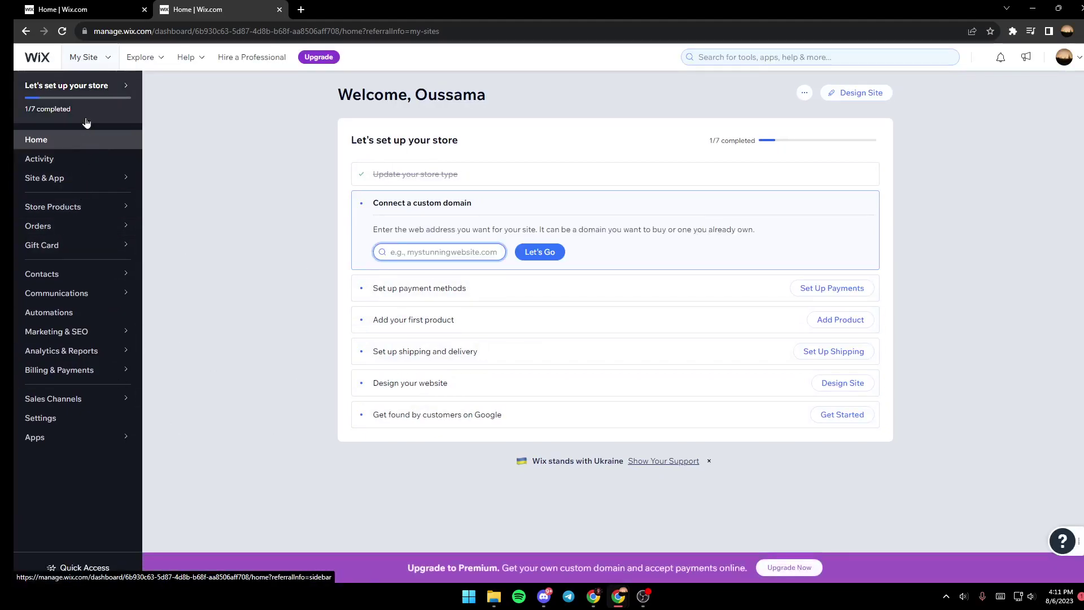
{"action": "mouse_move", "coordinate": [55, 331]}
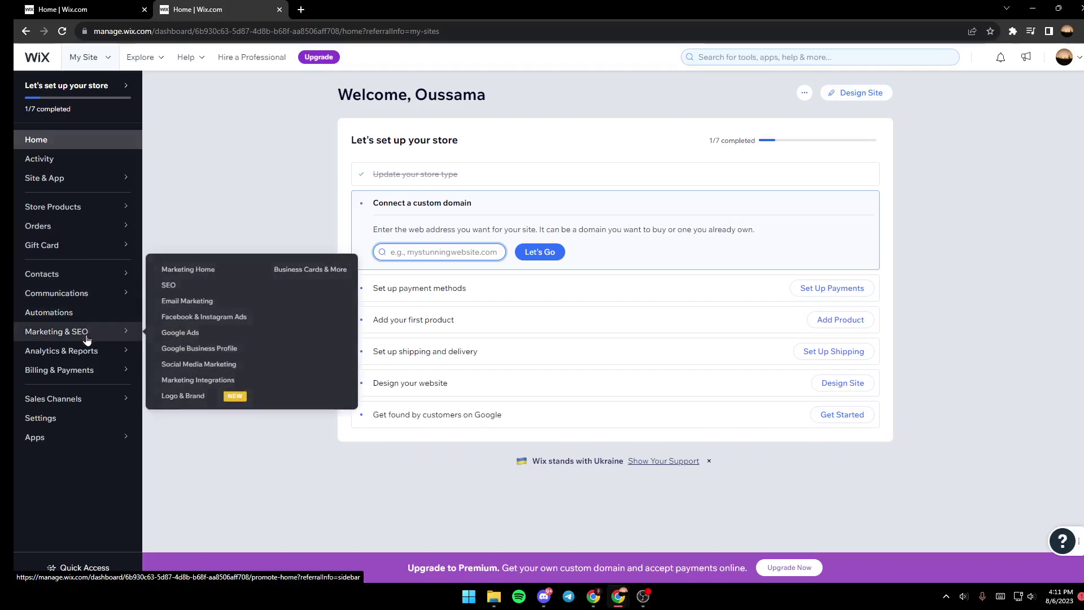
- Go to Marketing Home under Marketing & SEO and reach All marketing tools
{"action": "left_click", "coordinate": [69, 332]}
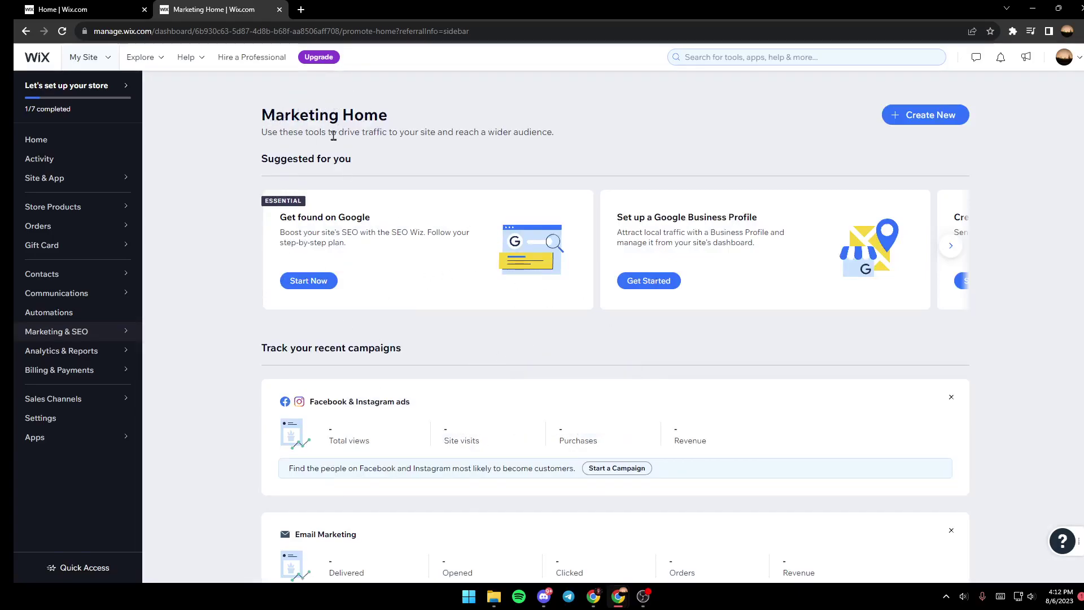
{"action": "middle_click", "coordinate": [219, 215]}
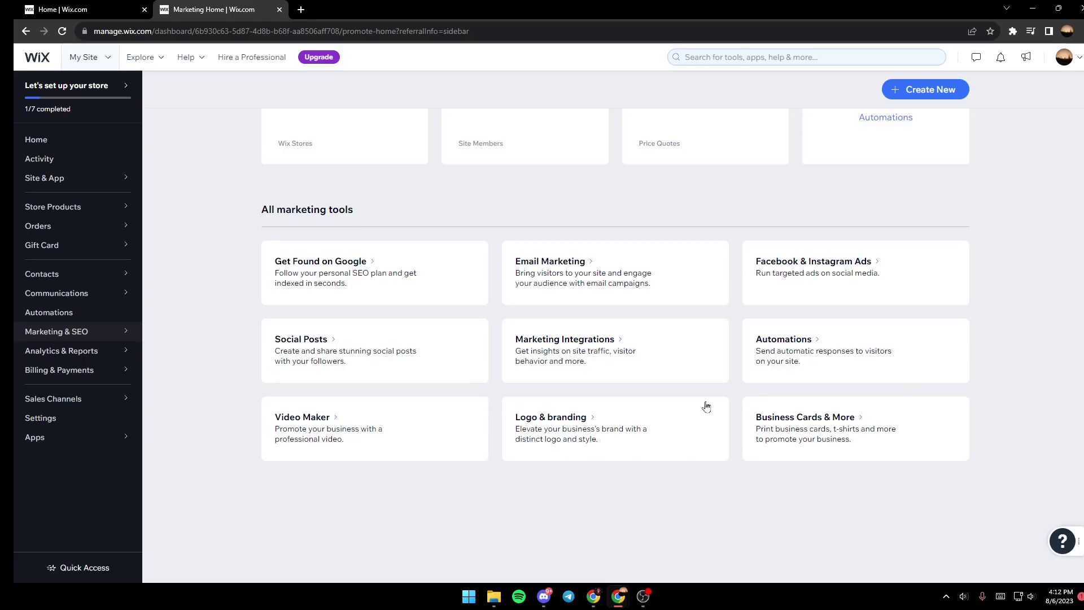
- Open the Marketing Integrations card to list Google Analytics, Facebook Pixel and TikTok Pixel
{"action": "left_click", "coordinate": [559, 346]}
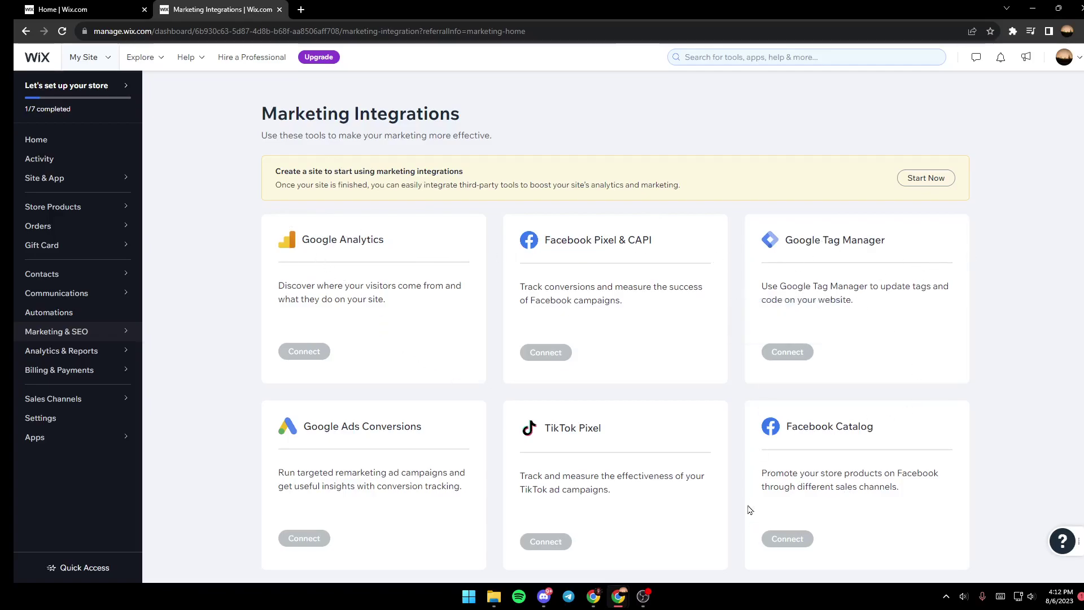
{"action": "scroll", "coordinate": [745, 424], "scroll_direction": "down", "scroll_amount": 1}
{"action": "scroll", "coordinate": [823, 406], "scroll_direction": "down", "scroll_amount": 1}
{"action": "scroll", "coordinate": [823, 405], "scroll_direction": "down", "scroll_amount": 1}
{"action": "scroll", "coordinate": [911, 423], "scroll_direction": "up", "scroll_amount": 3}
{"action": "scroll", "coordinate": [910, 423], "scroll_direction": "down", "scroll_amount": 1}
{"action": "scroll", "coordinate": [654, 315], "scroll_direction": "up", "scroll_amount": 1}
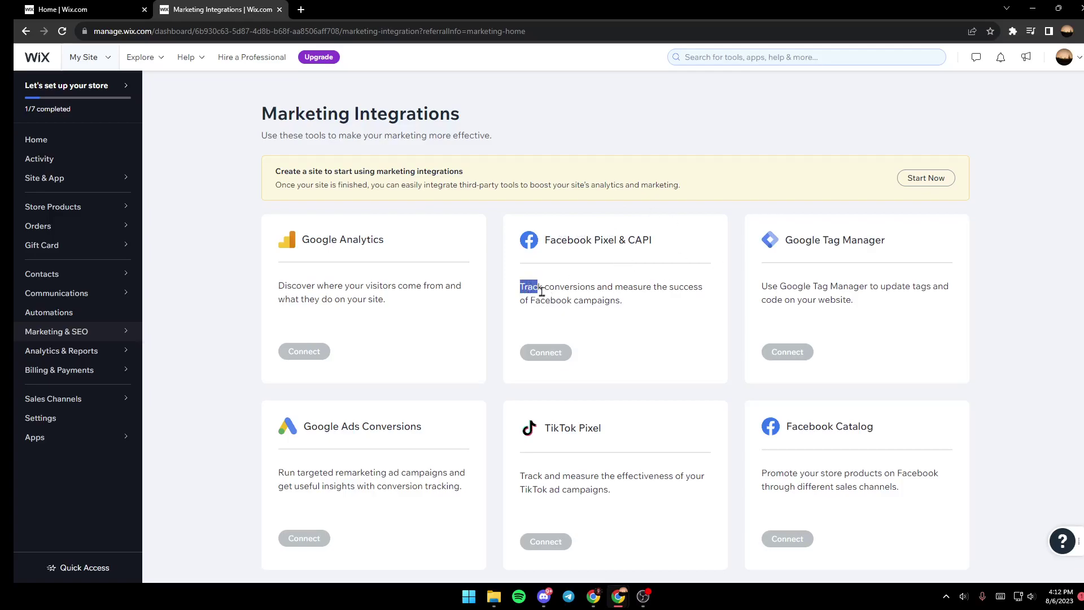
{"action": "left_click_drag", "start_coordinate": [522, 286], "coordinate": [595, 300]}
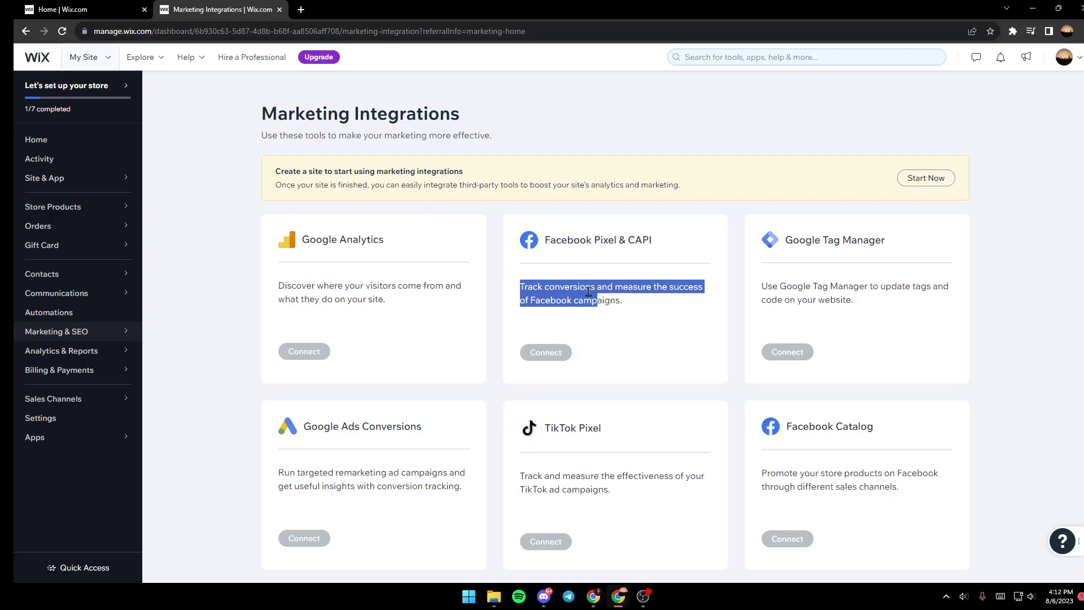
{"action": "mouse_move", "coordinate": [546, 352]}
{"action": "left_click", "coordinate": [584, 301]}
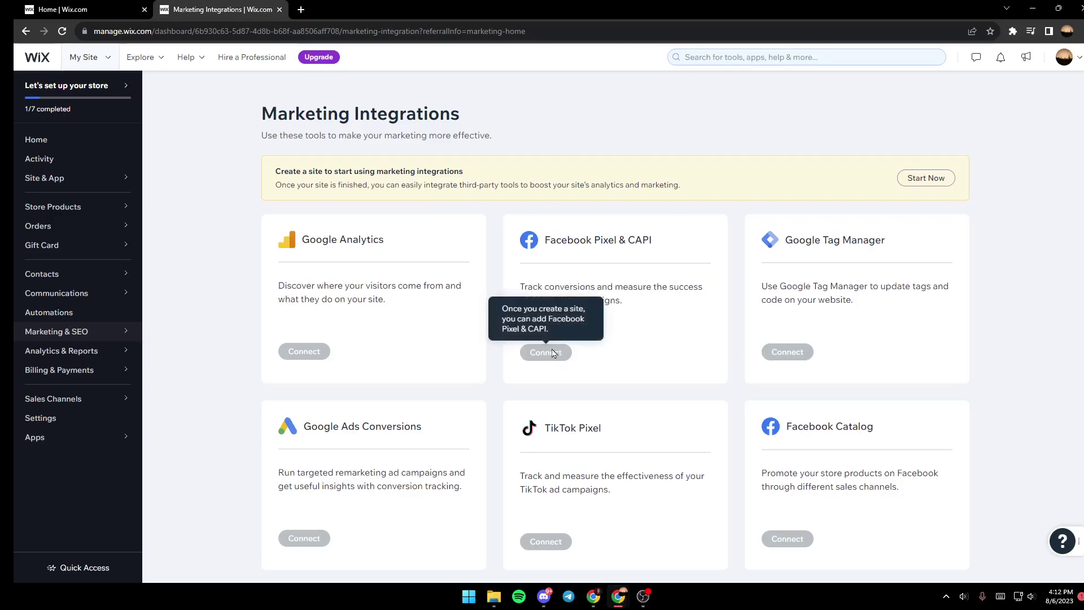